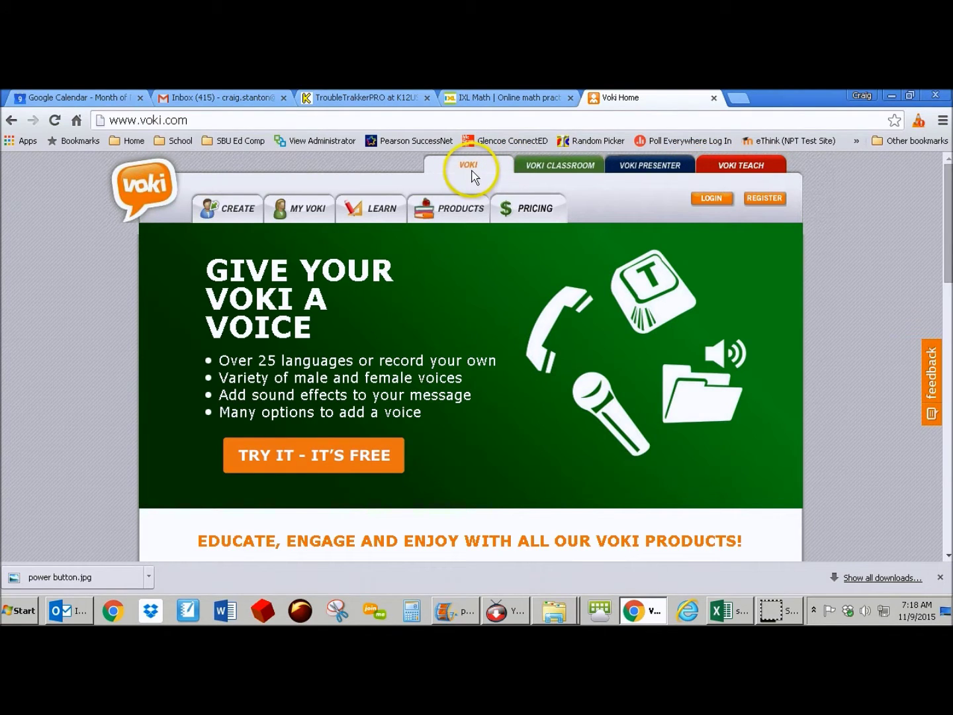
Step: Open the page for creating a speaking character
left_click(235, 212)
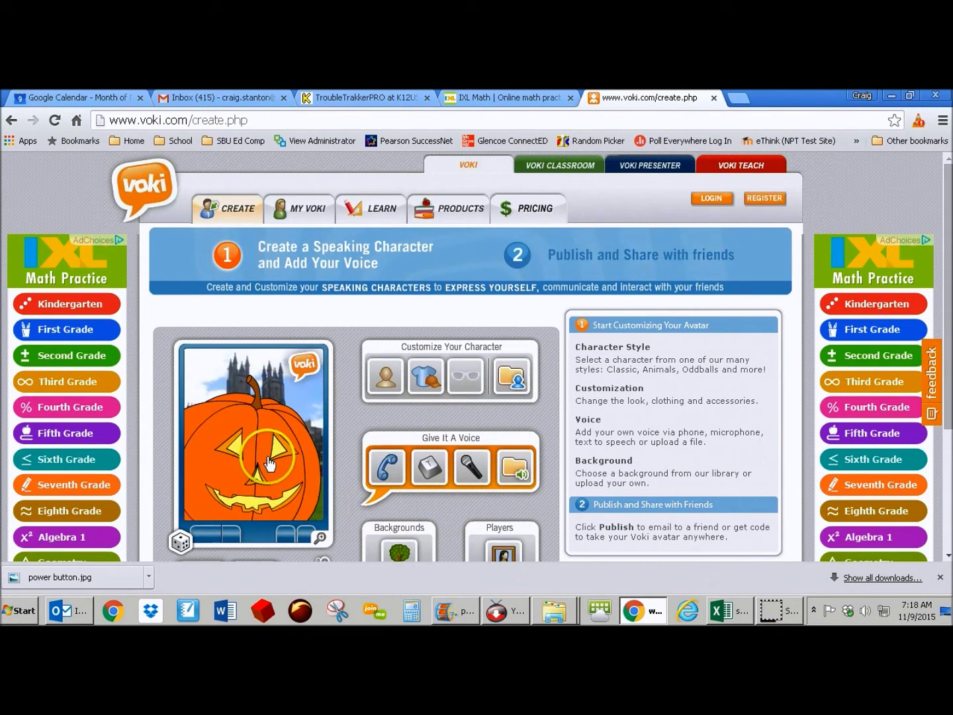
Step: Try the red flower character from the Randoms category, and reload the creator page to start over
left_click(371, 385)
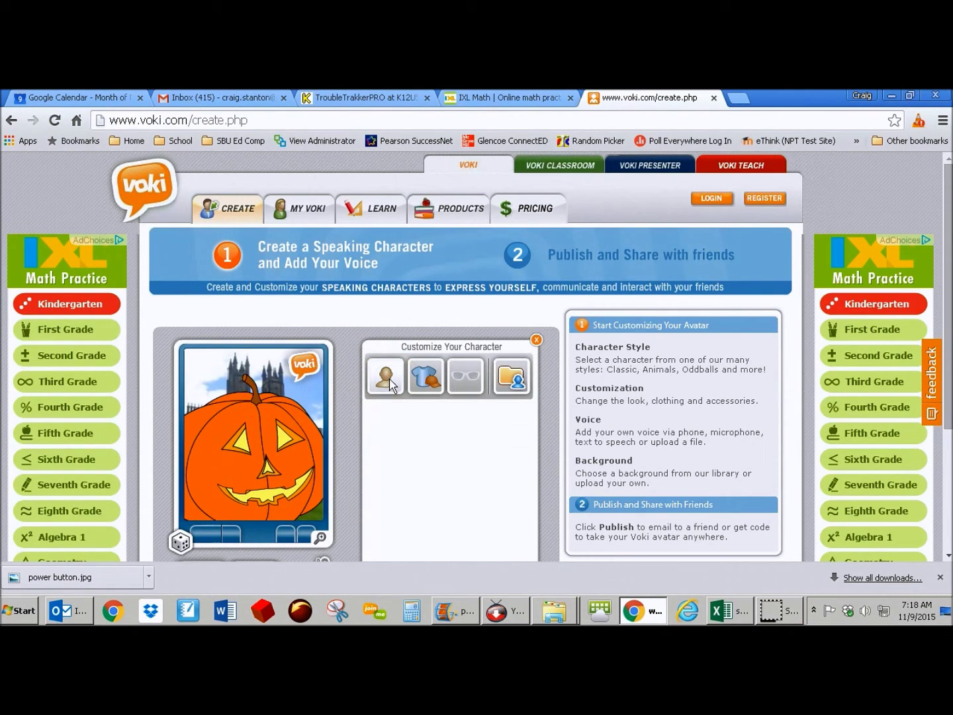
left_click(527, 486)
left_click_drag(526, 490, 525, 504)
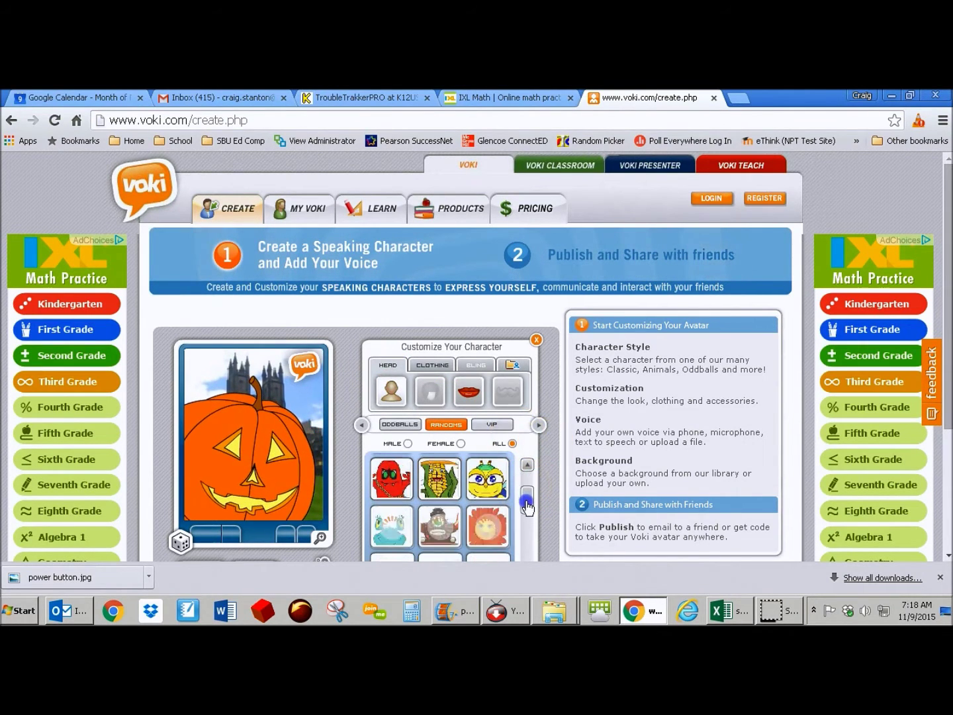
left_click(487, 527)
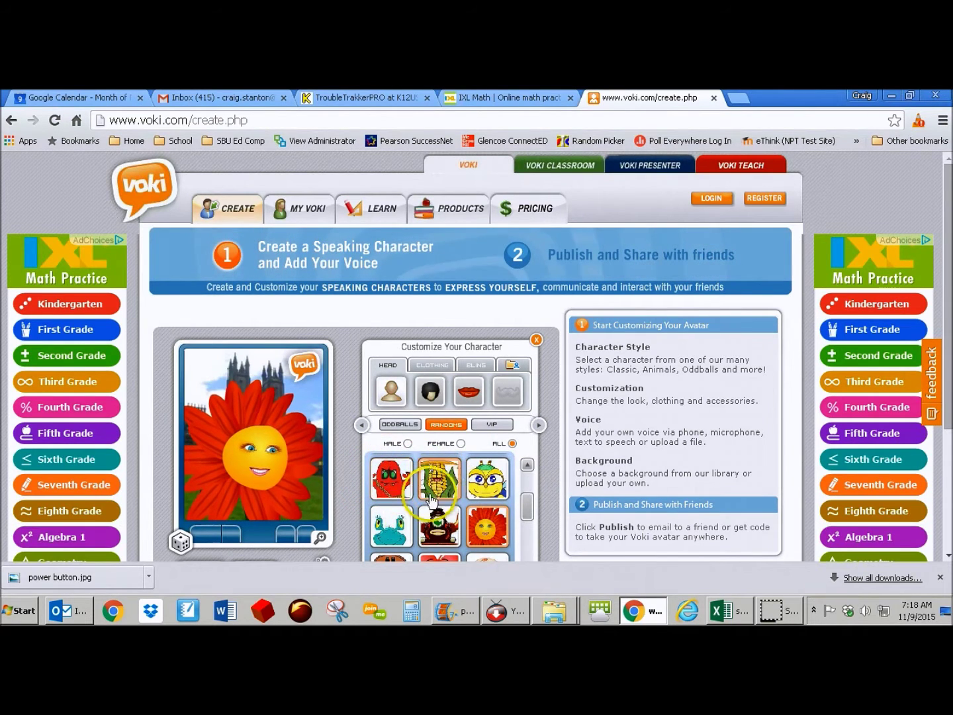
left_click(56, 121)
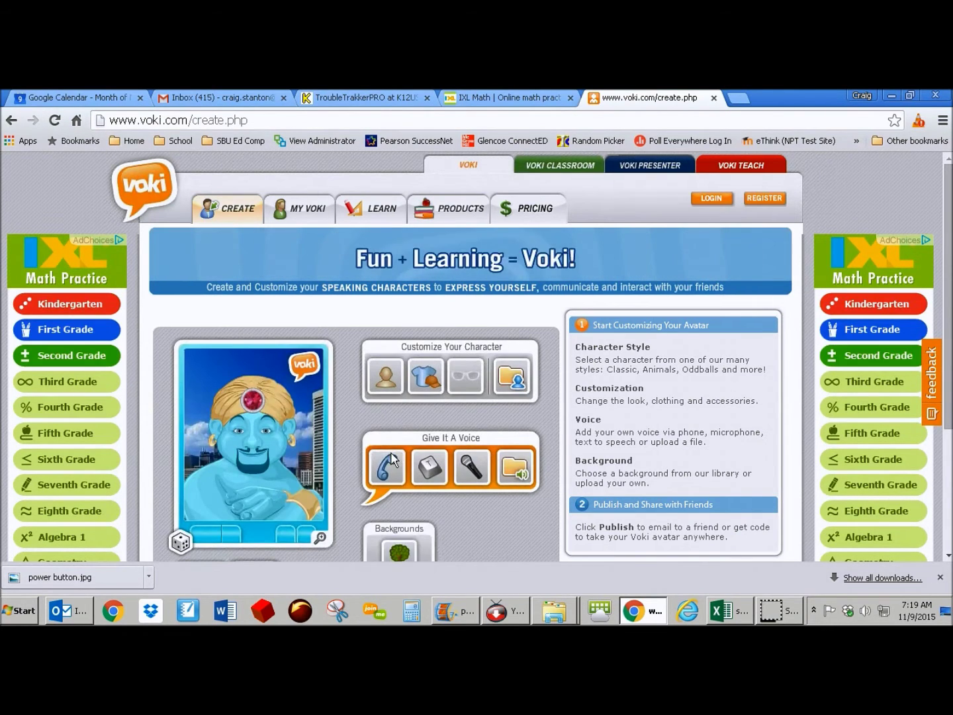
Step: Choose the jester with the red and yellow hat from the Fantasy category as the character
left_click(389, 378)
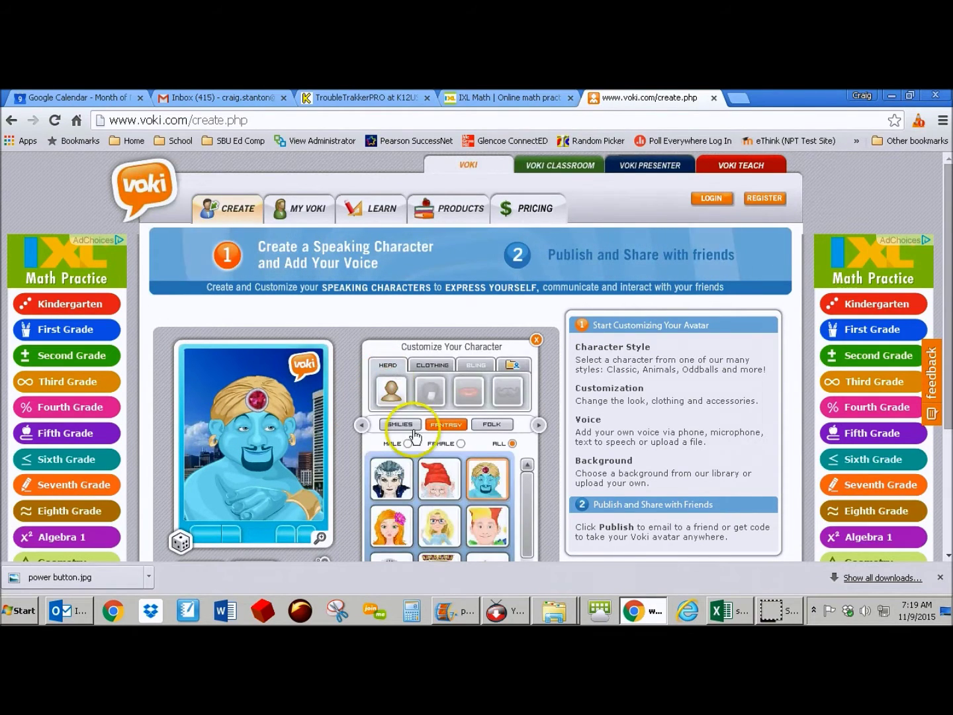
left_click(464, 511)
scroll(449, 521, "up", 1)
left_click(486, 525)
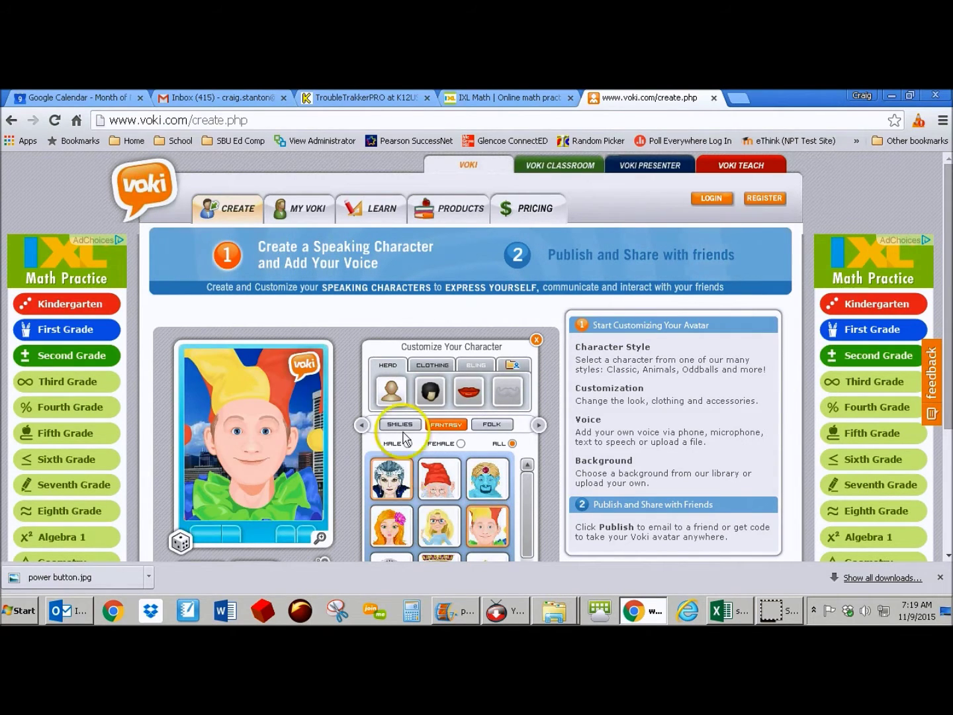
Step: Check the jester's mouth options and select the bald head as its hair option
left_click(470, 394)
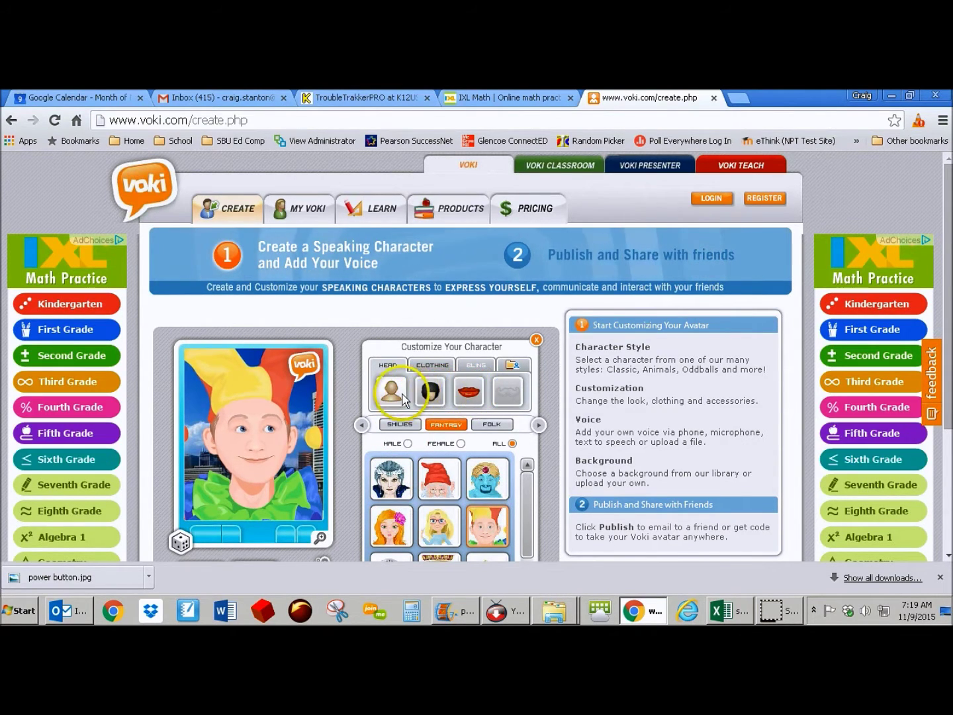
left_click(430, 394)
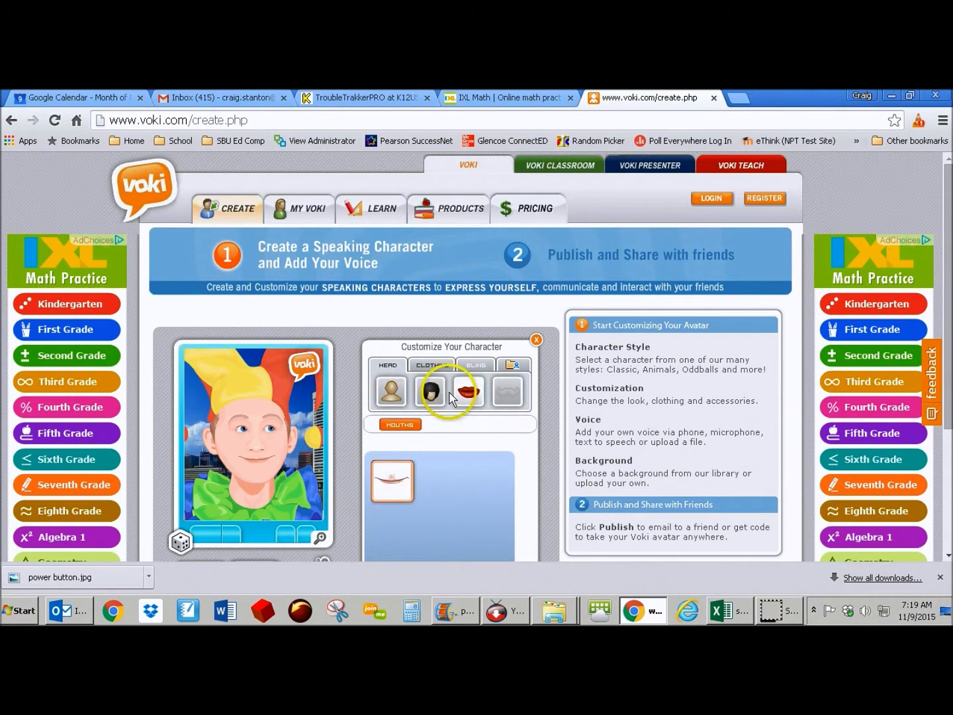
left_click(407, 498)
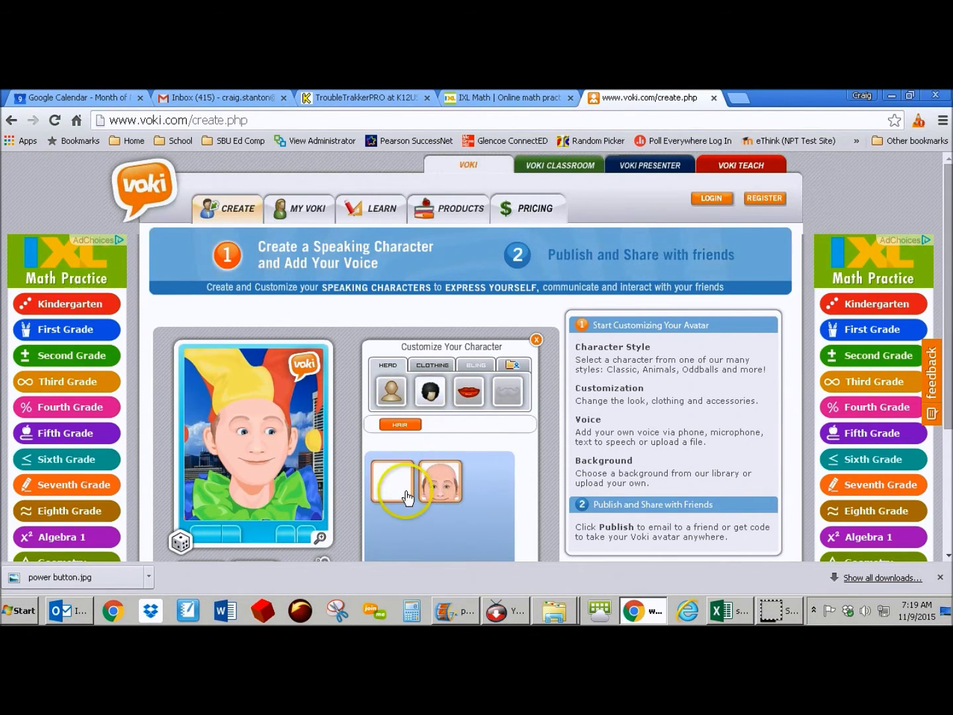
left_click(451, 479)
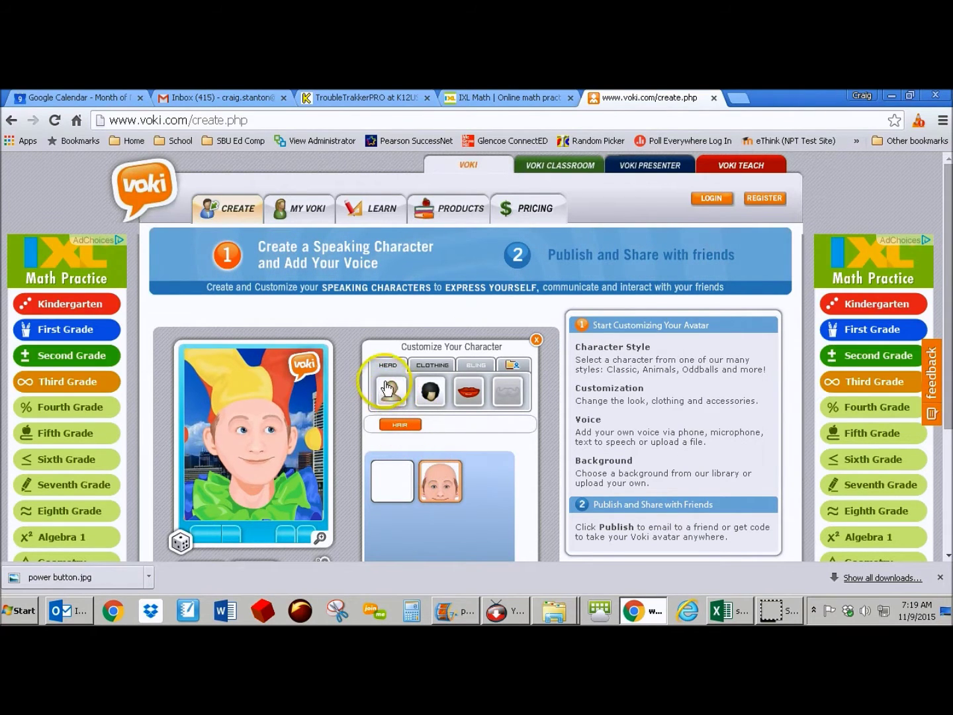
Step: View the jester's costume options and finish customizing the character
left_click(432, 365)
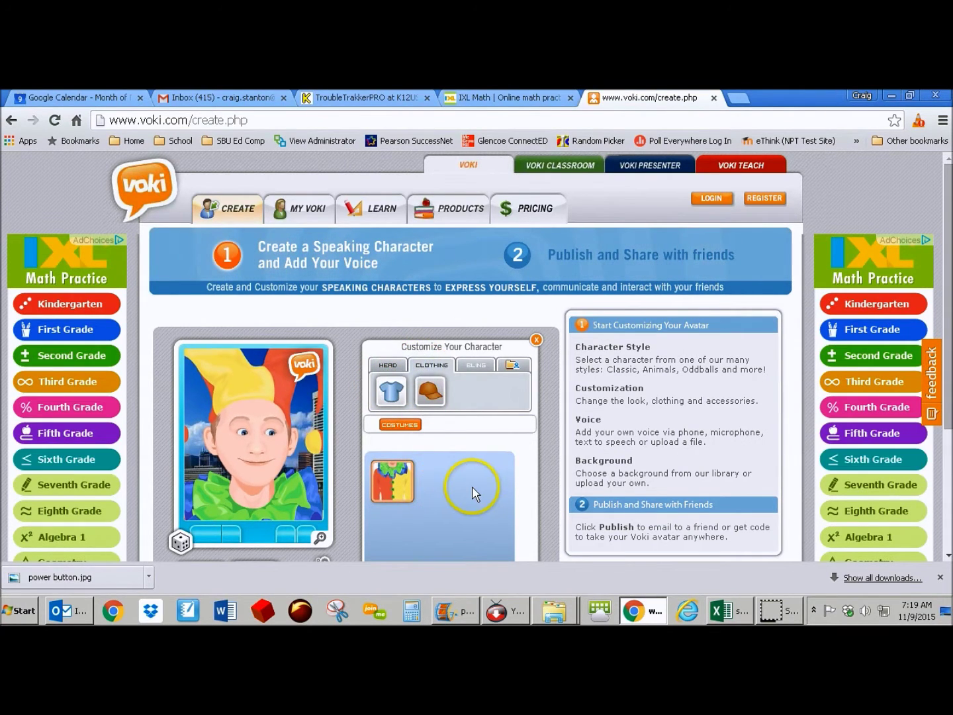
left_click_drag(950, 352, 952, 449)
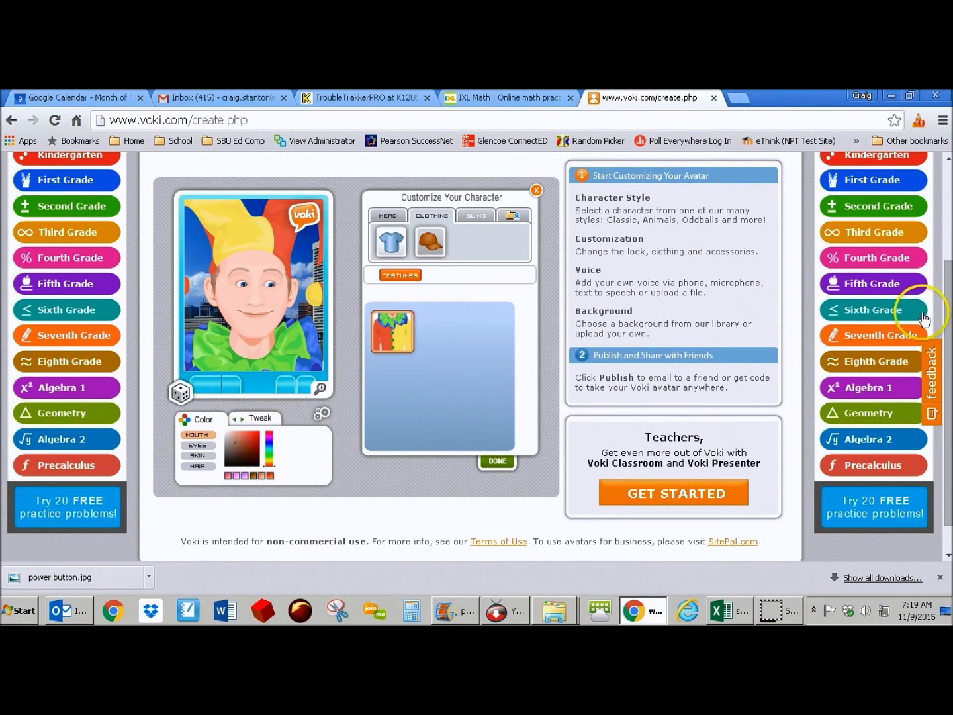
left_click_drag(949, 318, 948, 262)
left_click(496, 549)
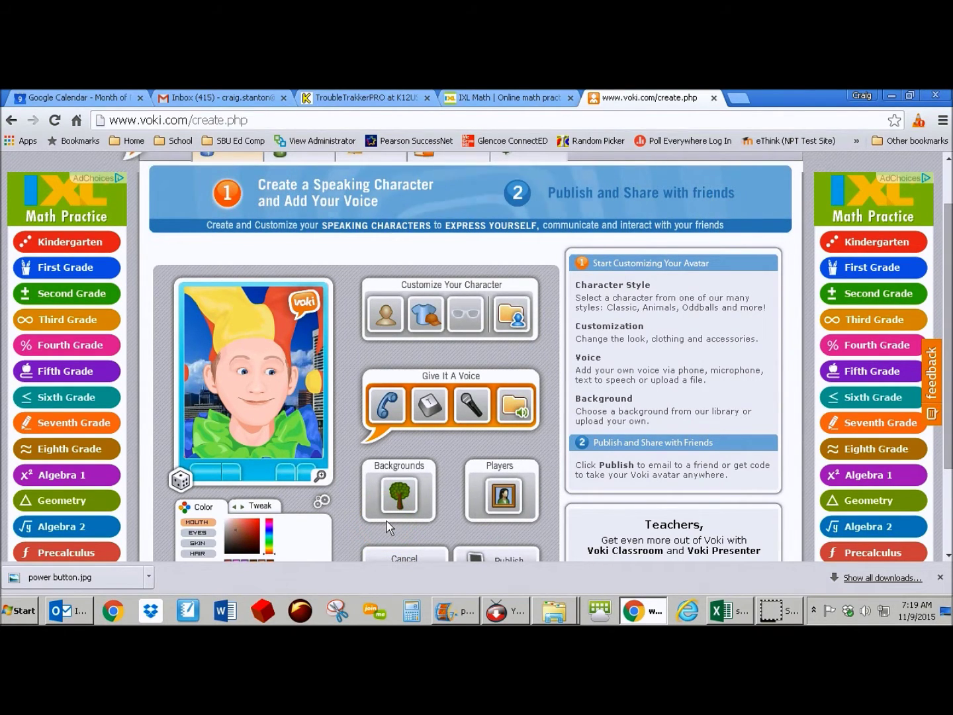
left_click(398, 521)
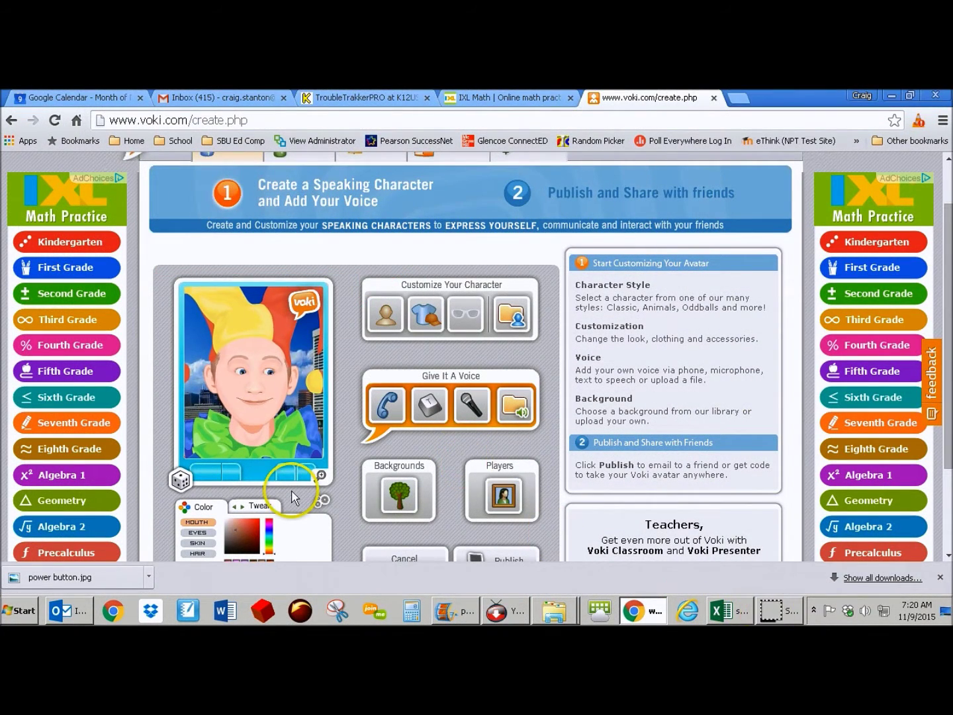
left_click(341, 443)
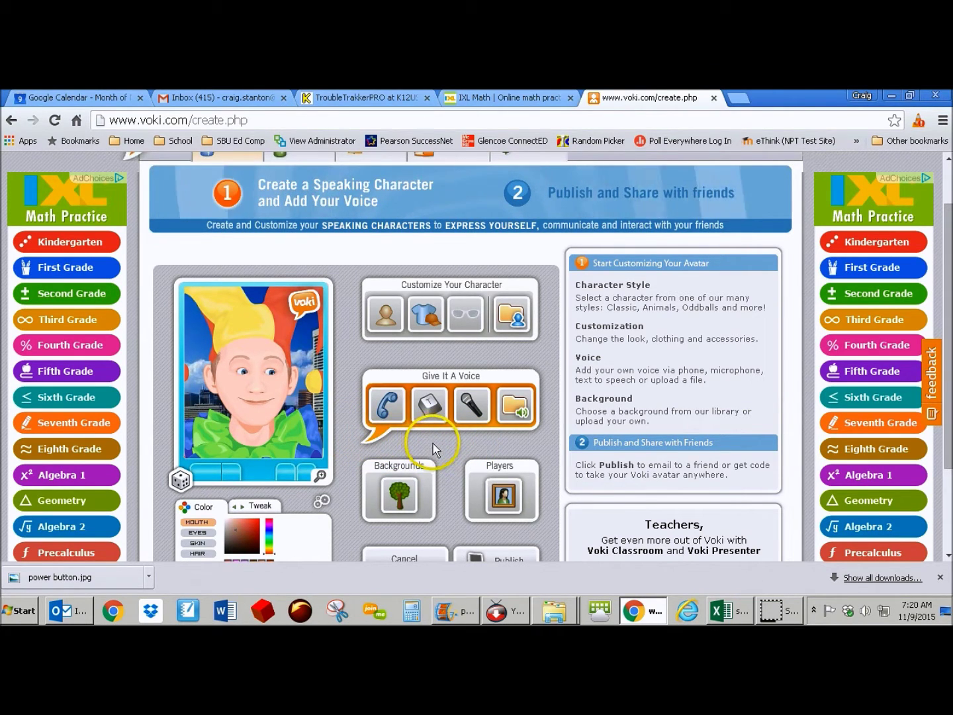
Step: Record a spoken message for the jester with the microphone, save it and finish the voice setup
left_click(471, 409)
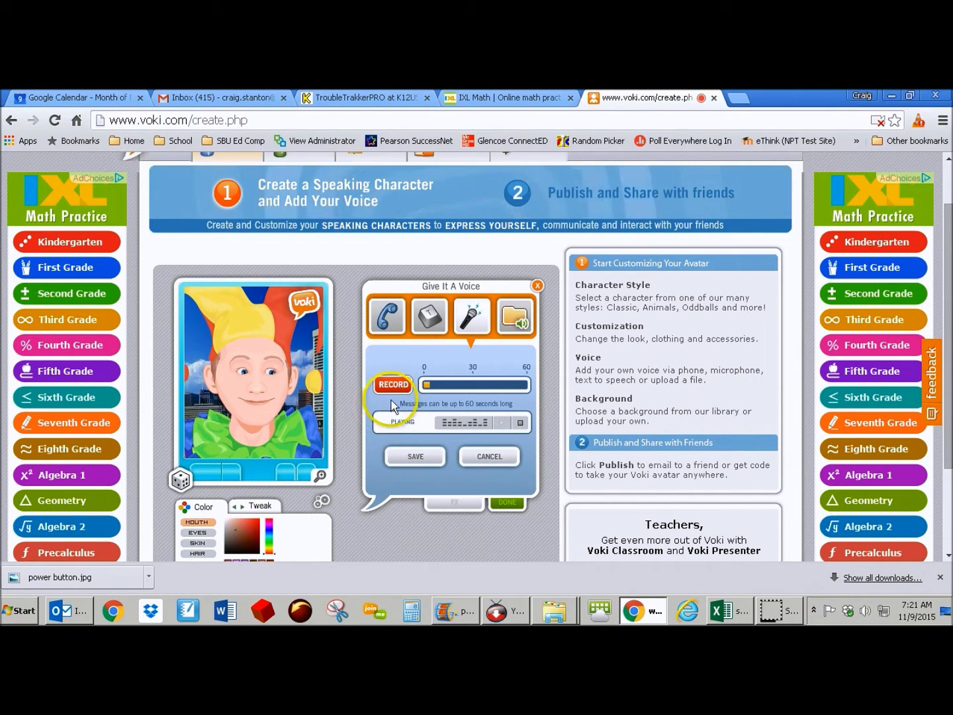
left_click(399, 402)
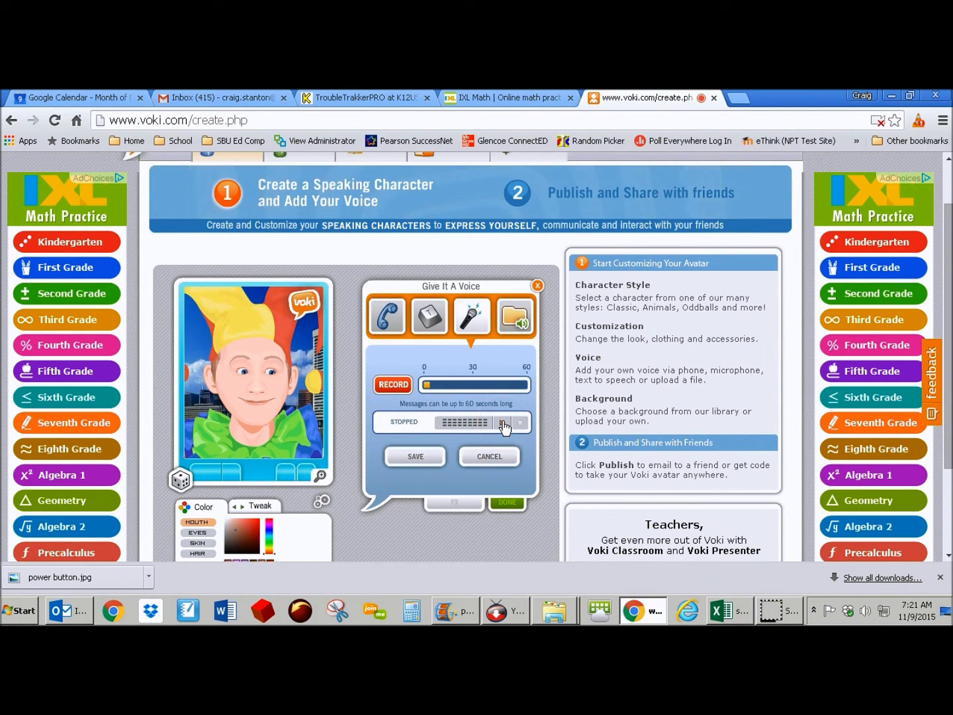
left_click(490, 457)
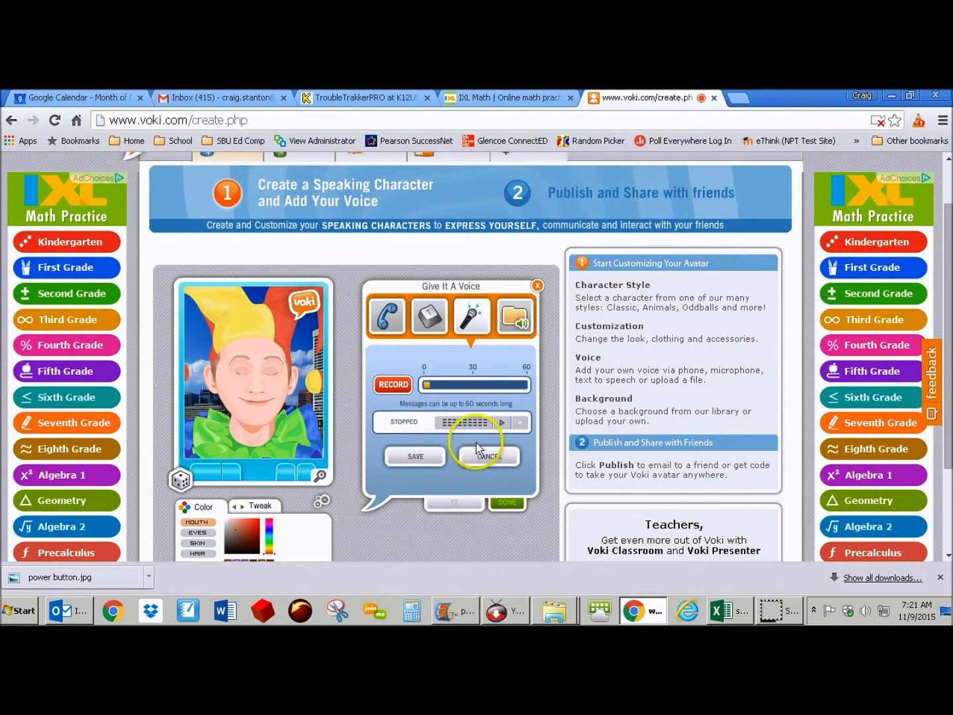
left_click(391, 387)
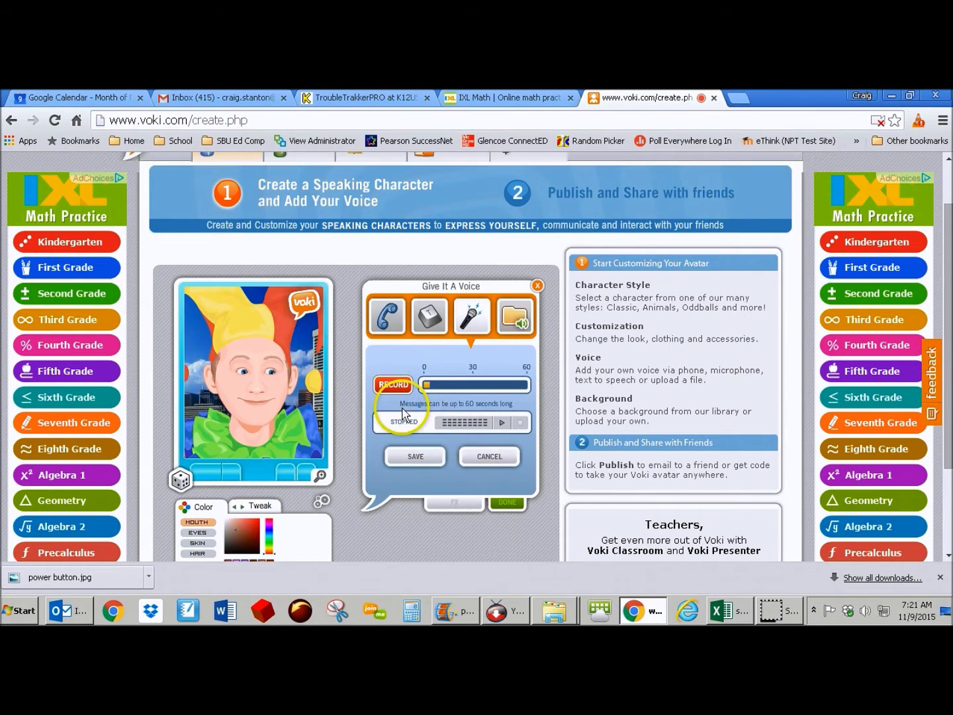
left_click(416, 462)
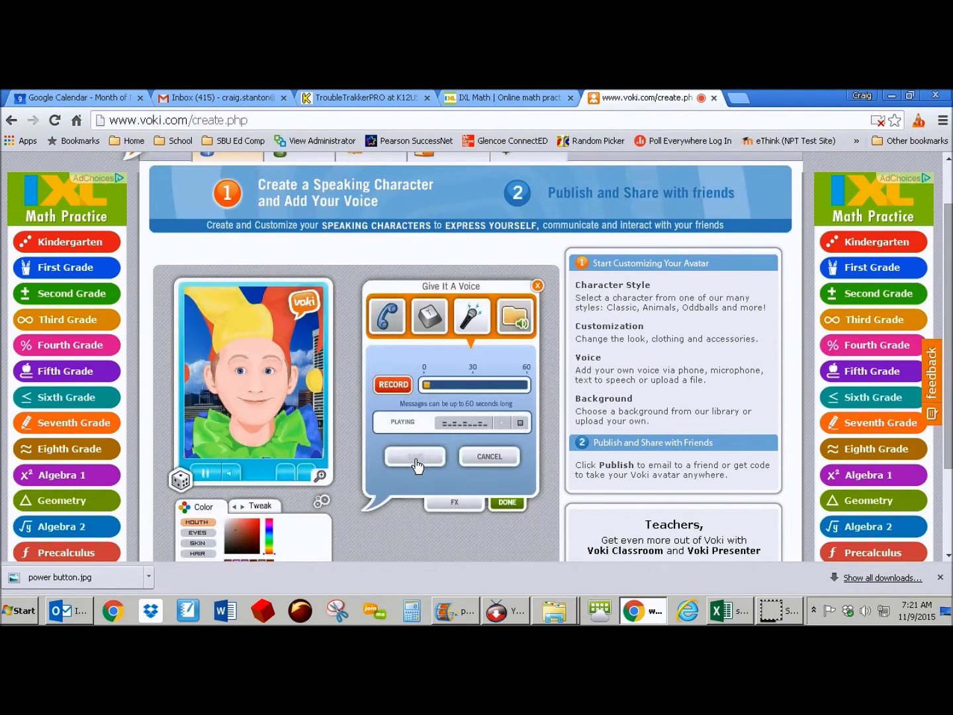
left_click(443, 482)
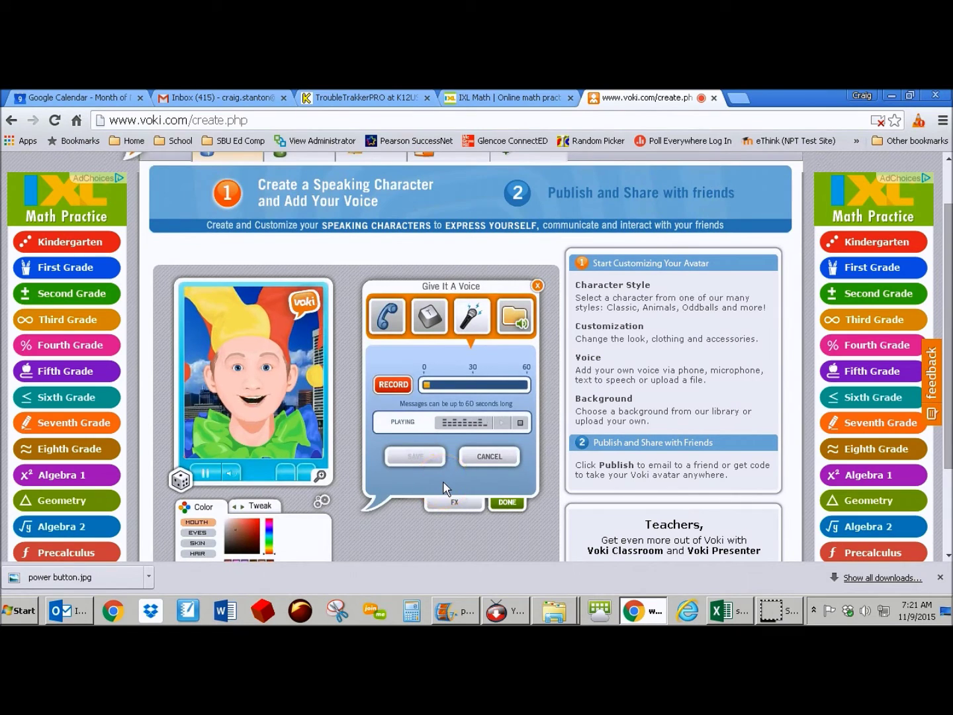
left_click(231, 465)
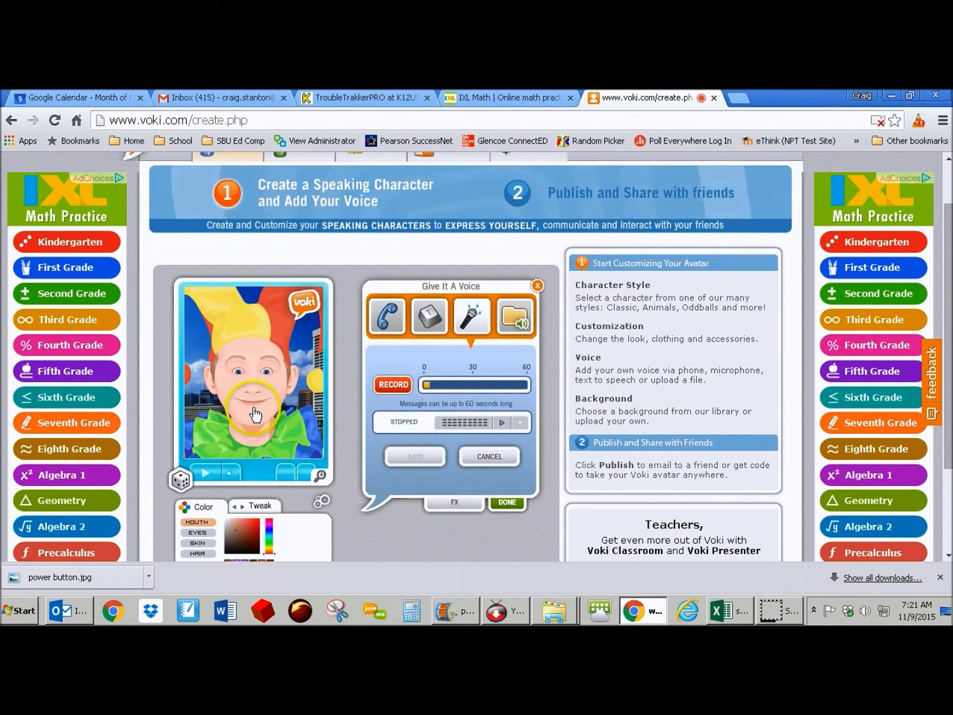
left_click(507, 504)
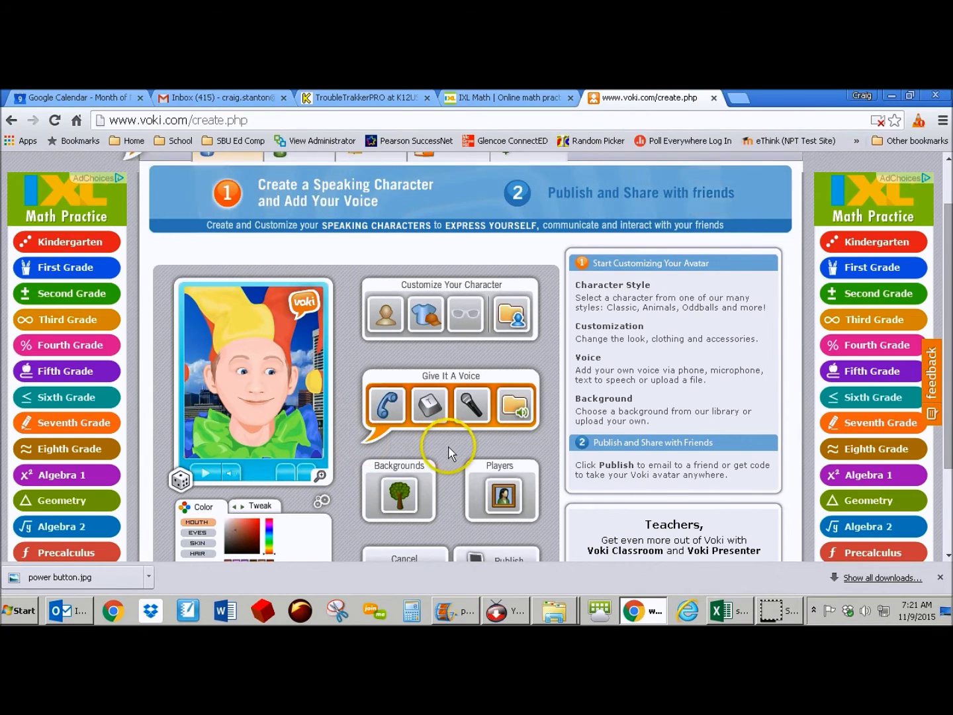
Step: Publish the jester with the creator's surname as the scene title, and dismiss the save confirmation
scroll(449, 453, "down", 1)
left_click(505, 486)
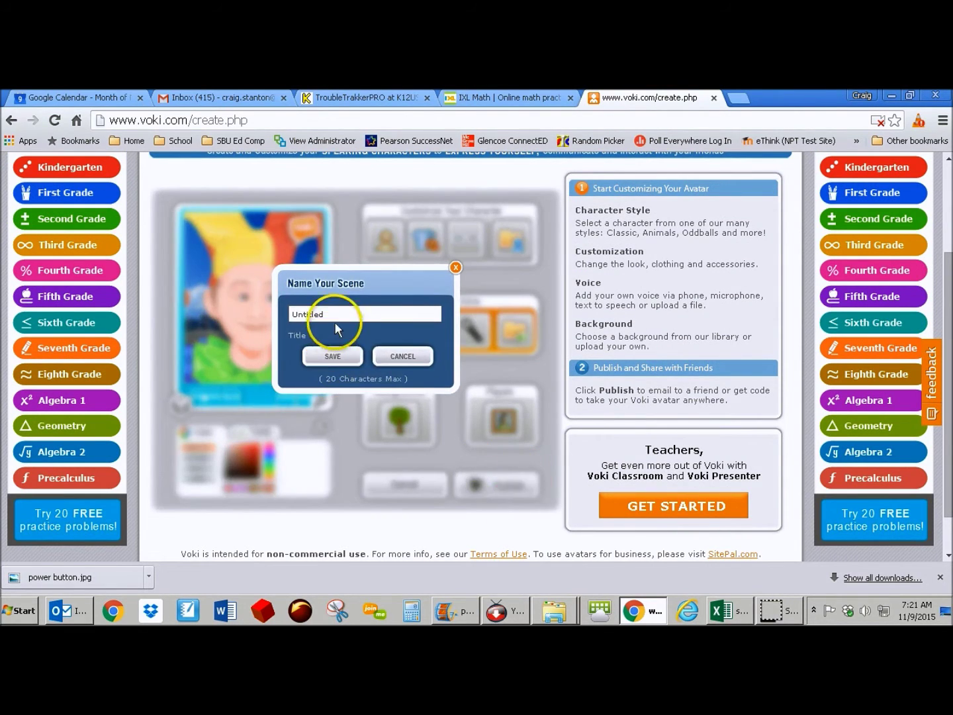
type("stanton")
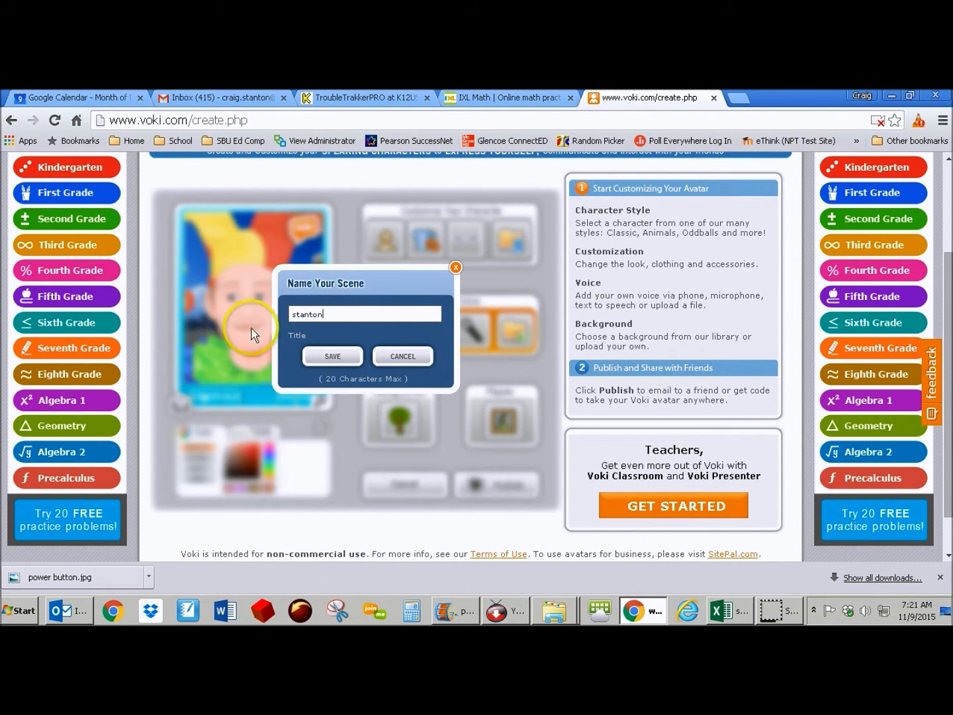
left_click(325, 358)
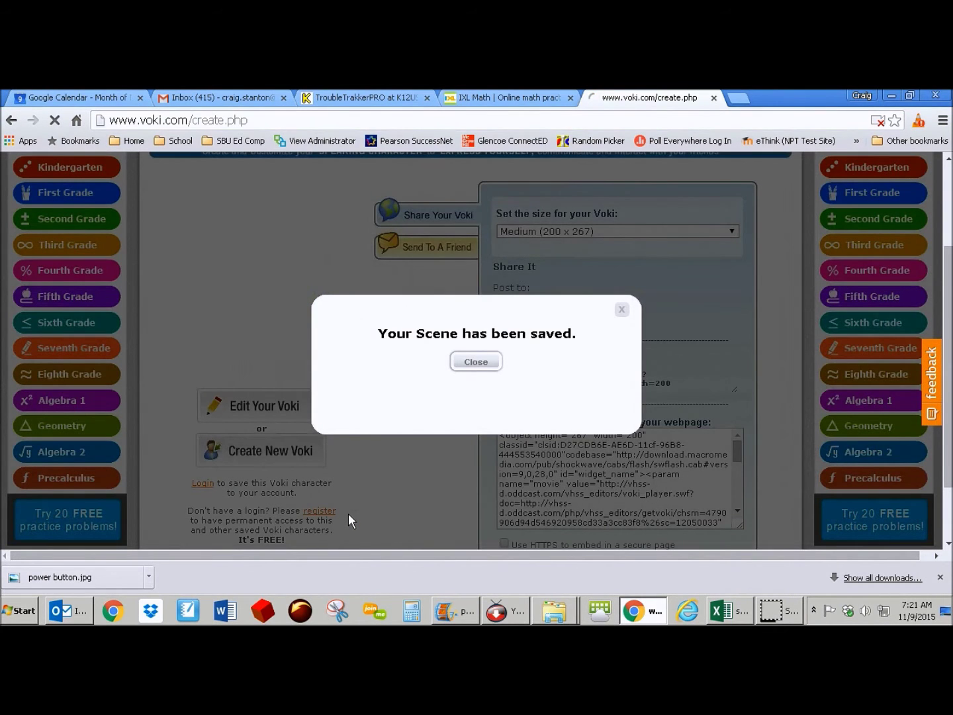
left_click(476, 363)
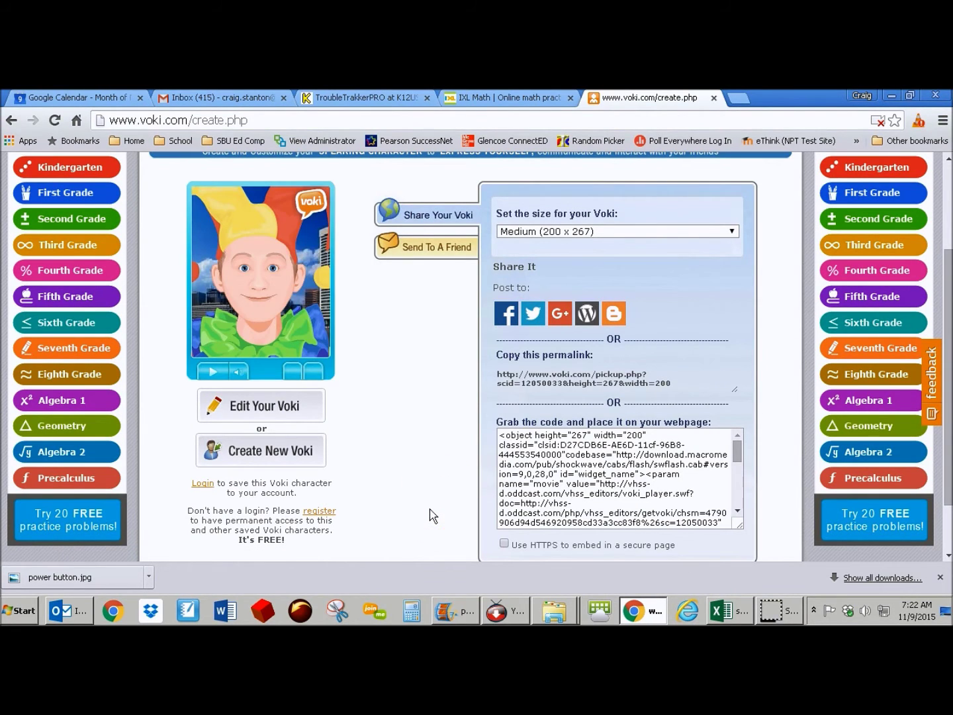
Step: Play the recorded message on the published jester
scroll(410, 447, "up", 1)
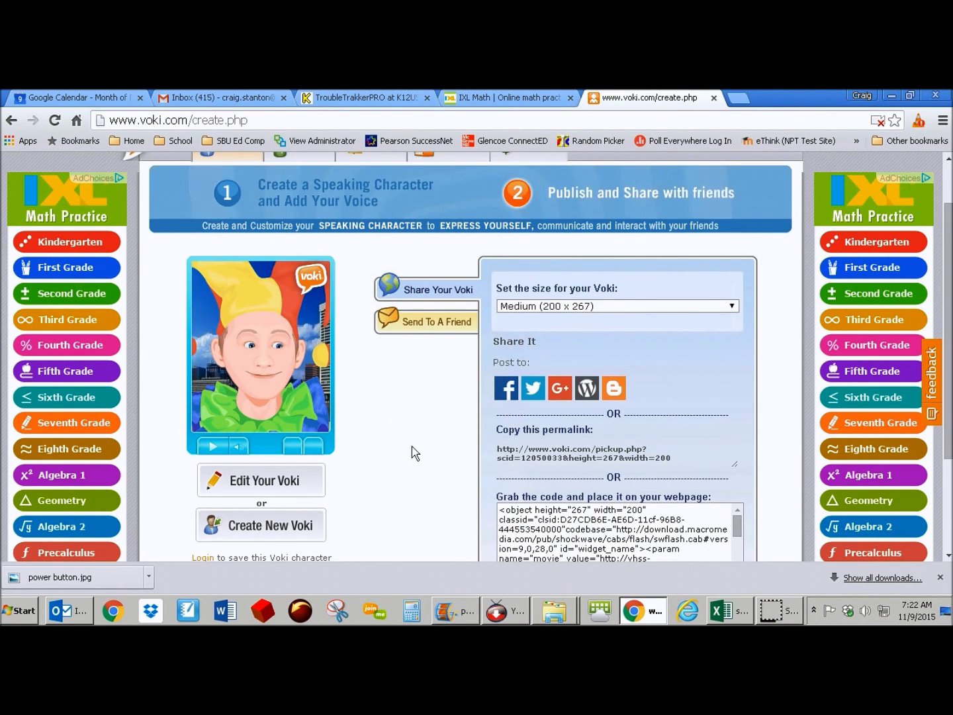
left_click(216, 449)
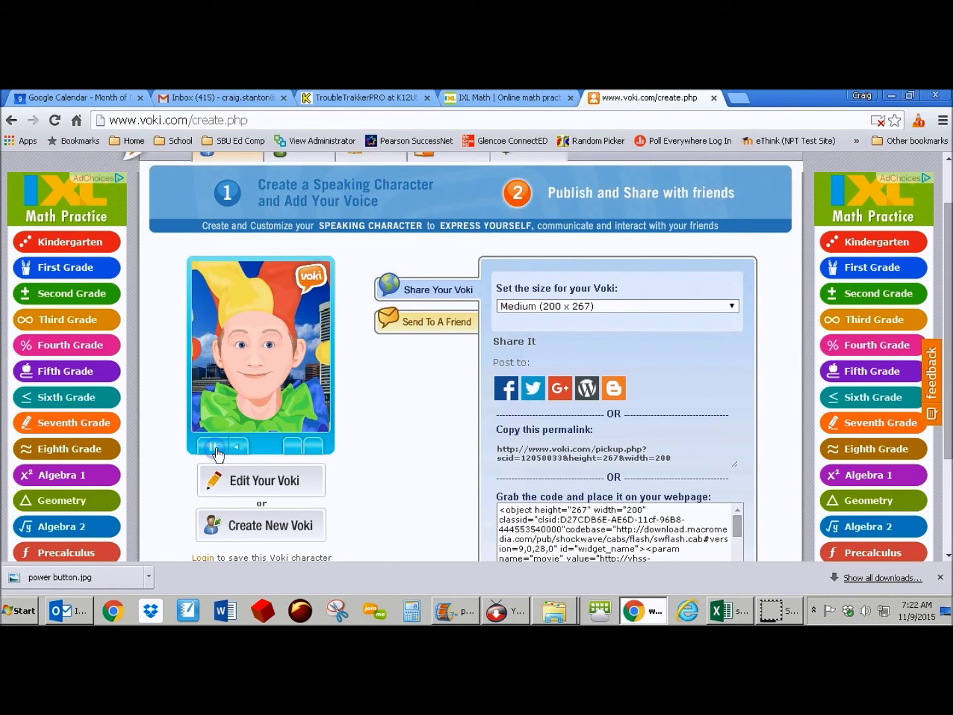
left_click(394, 453)
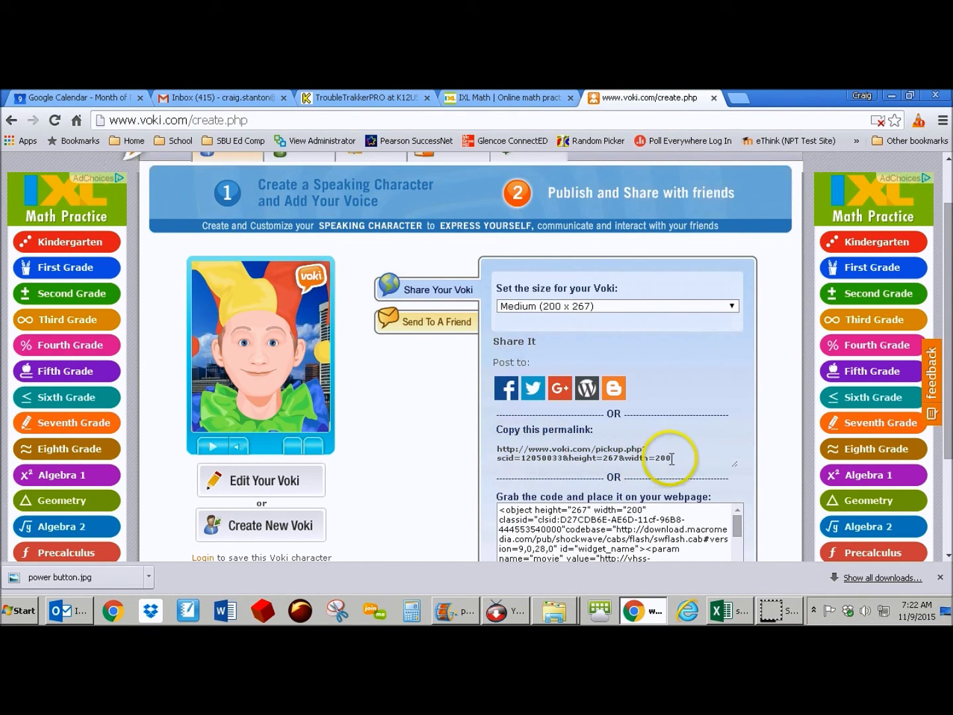
Step: Select the published character's permalink and examine the embed code for placing it on a webpage
left_click_drag(588, 455, 502, 449)
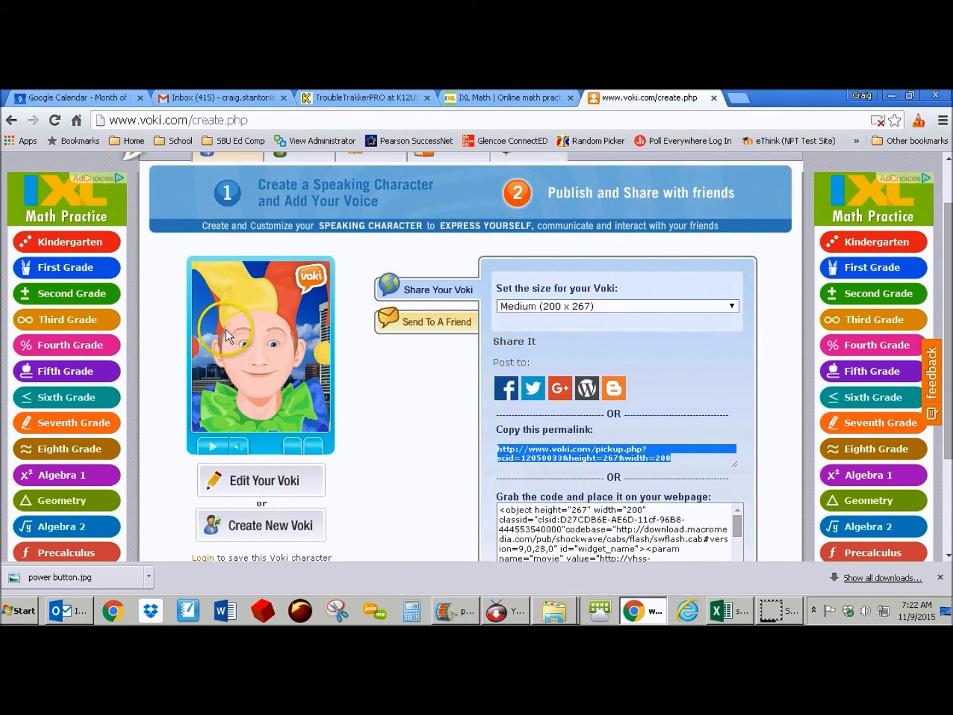
scroll(418, 450, "down", 2)
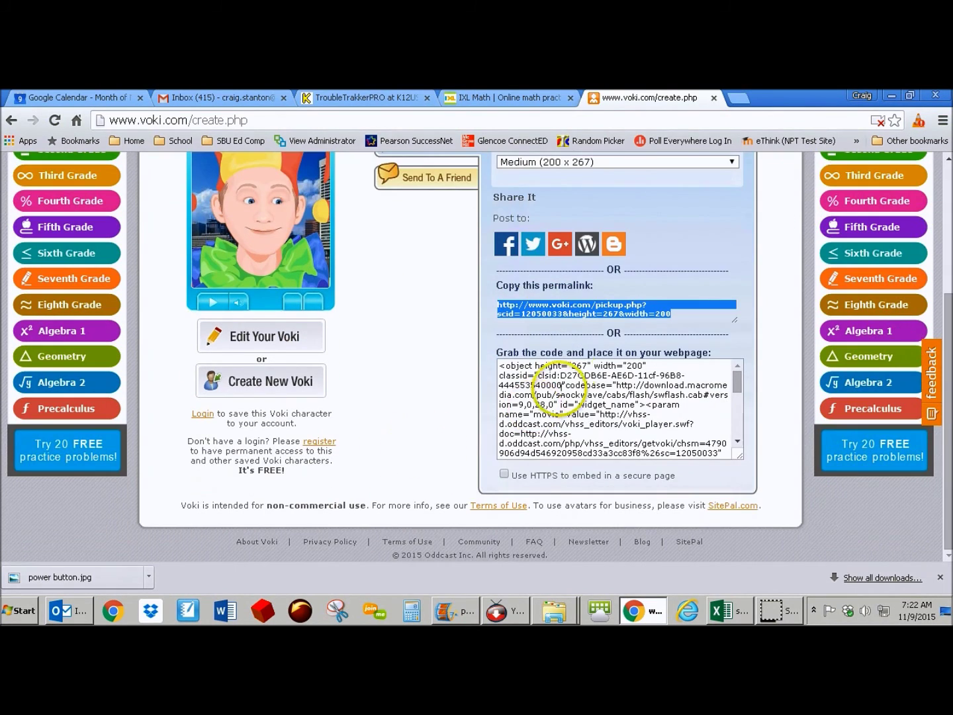
left_click(564, 378)
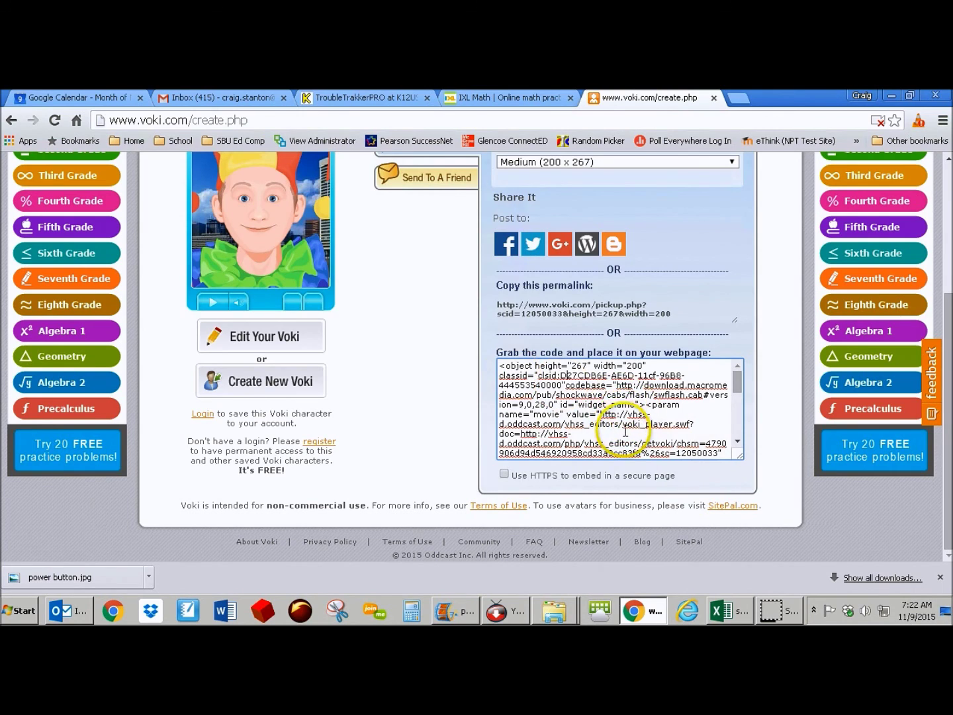
scroll(626, 432, "up", 1)
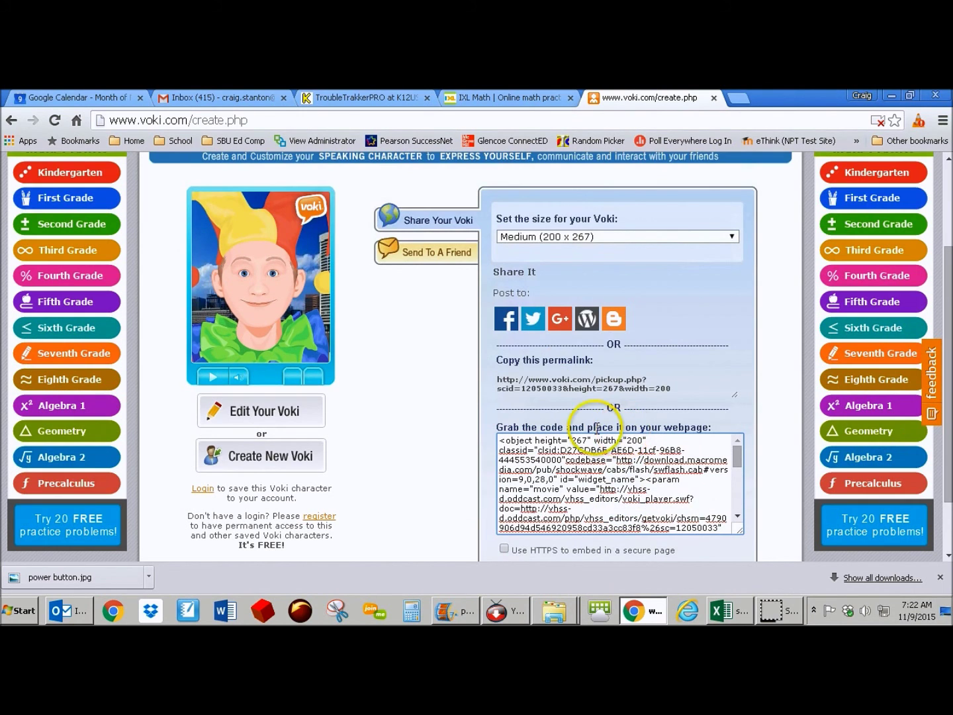
scroll(426, 469, "up", 1)
left_click(417, 463)
scroll(415, 467, "up", 1)
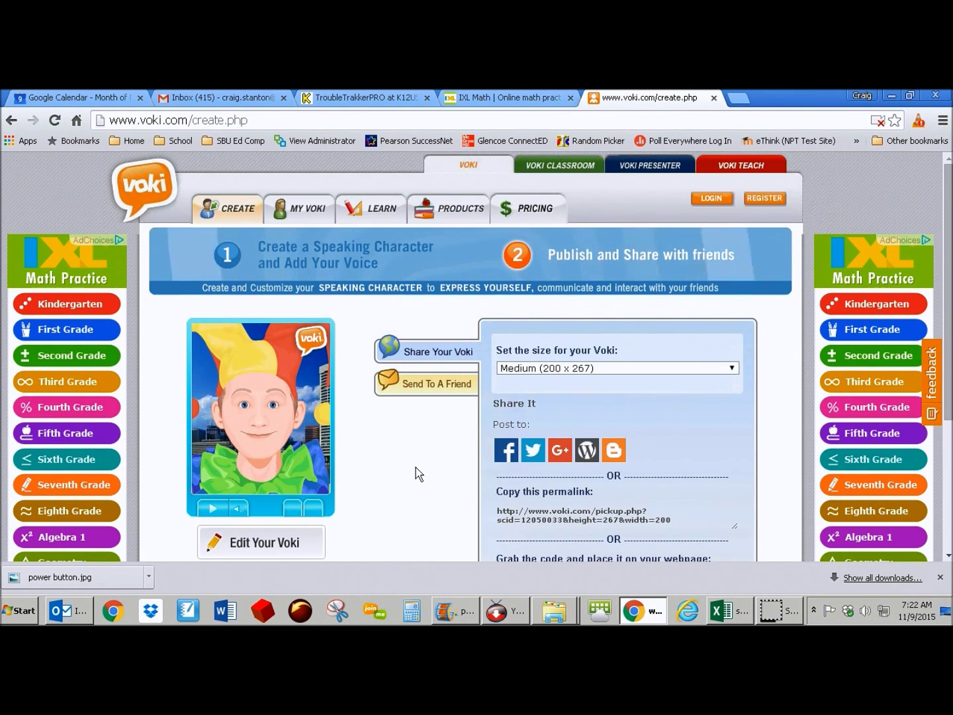
left_click(415, 468)
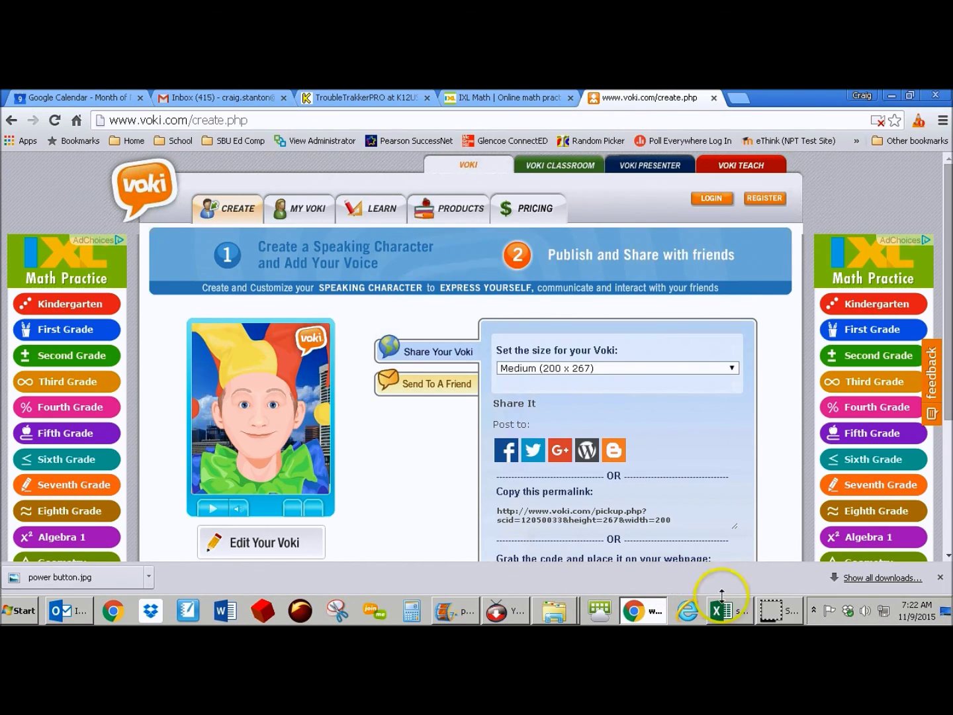